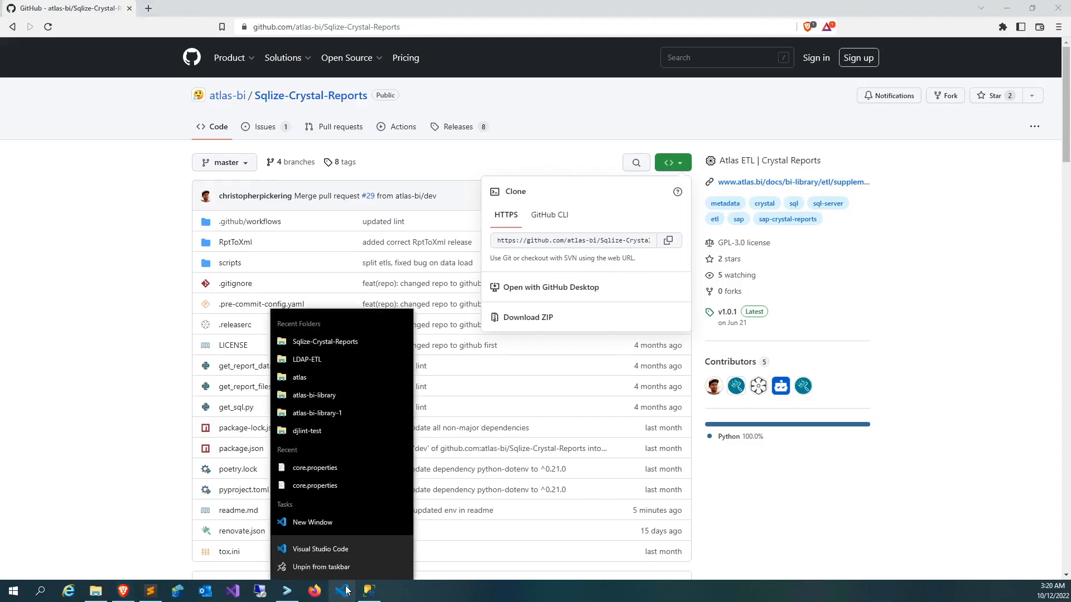
click(340, 524)
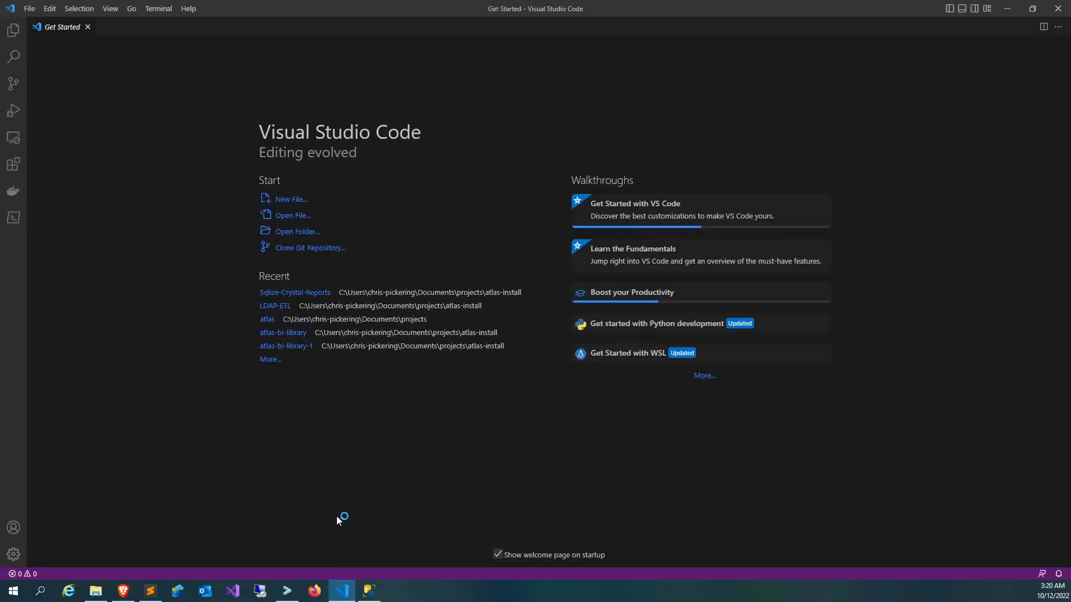
click(313, 252)
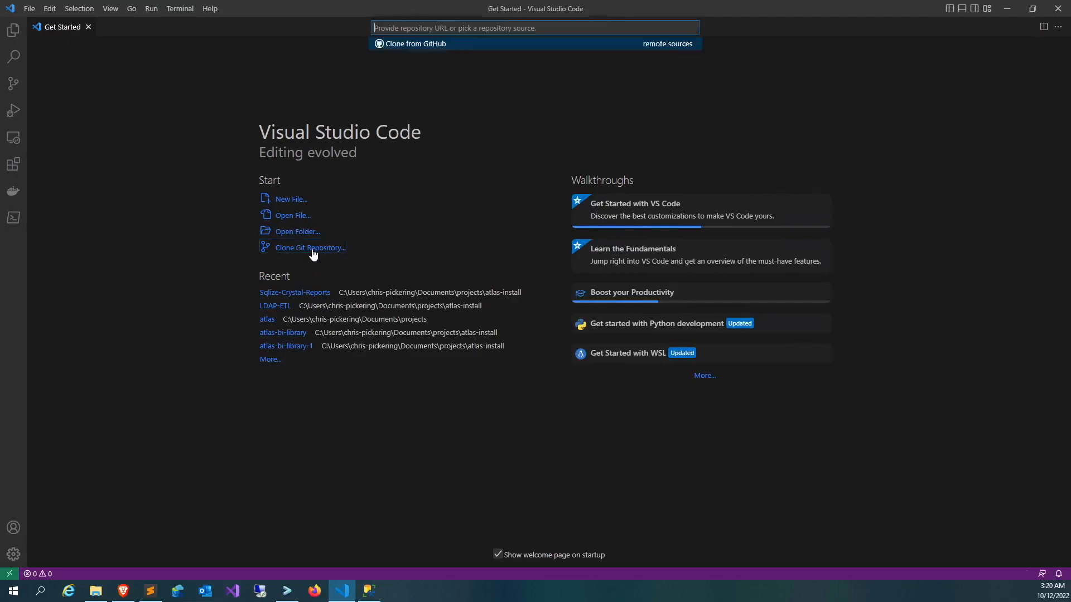
text(https://github.com/atlas-bi/Sqlize-Crystal-Reports.git)
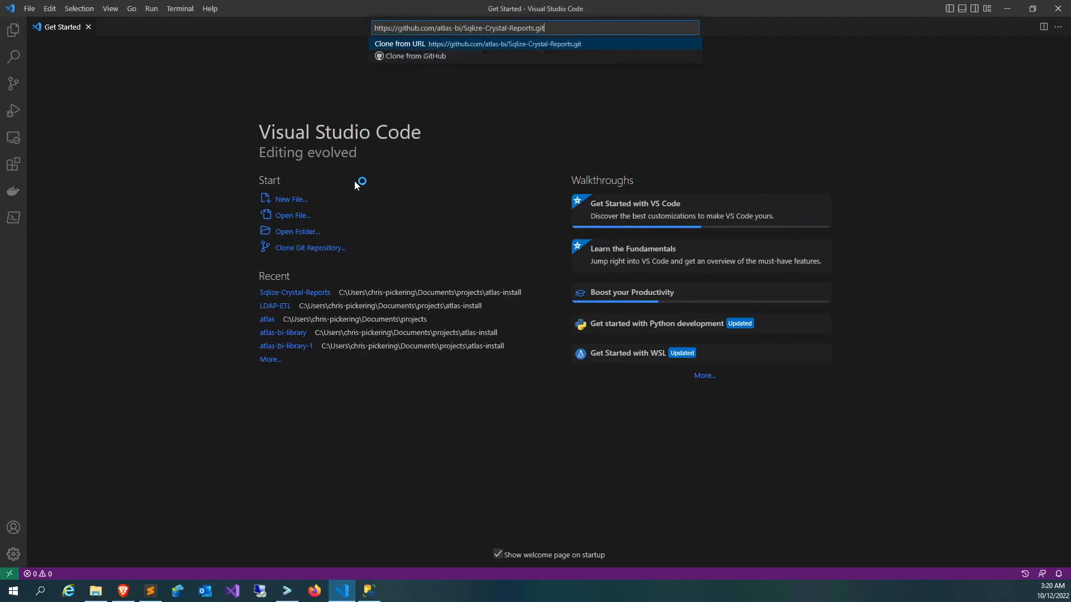
key(Return)
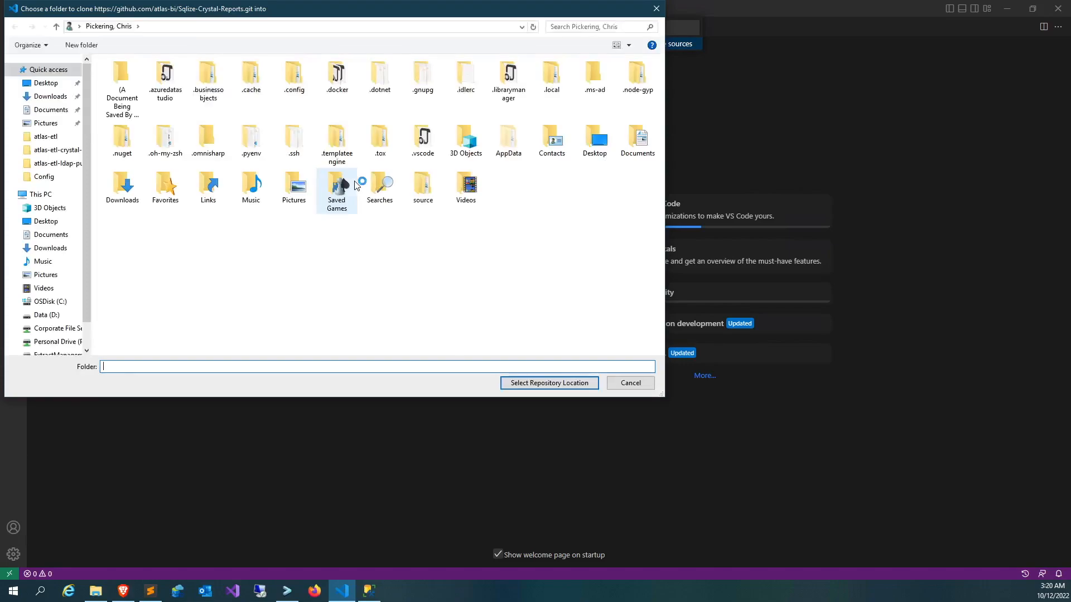
Choose the atlas-install folder inside projects as the clone location and open the cloned repository.
click(46, 136)
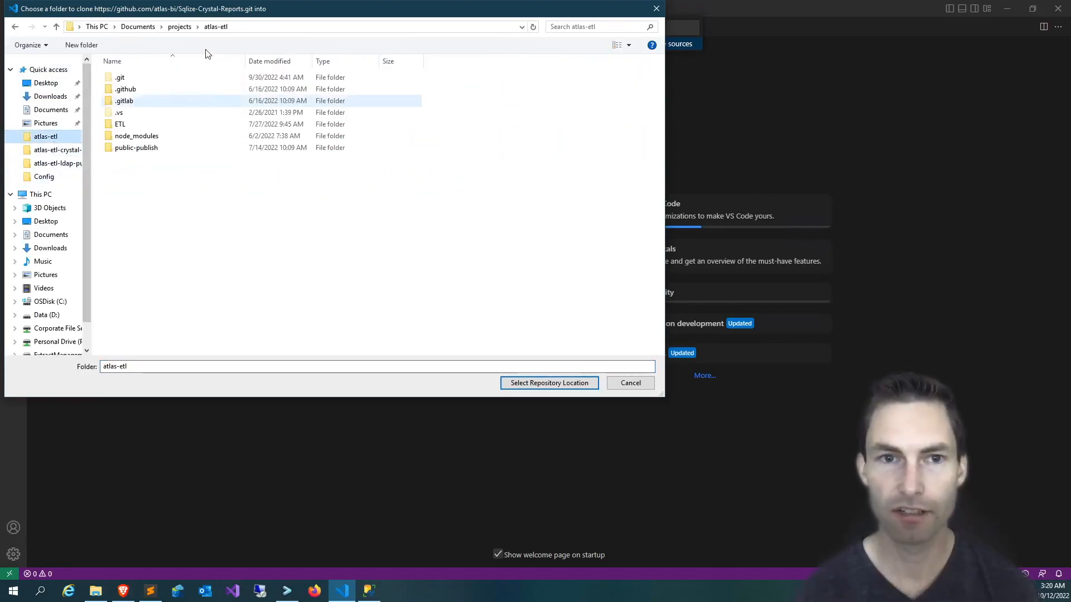
click(180, 27)
click(140, 199)
double_click(140, 199)
click(550, 383)
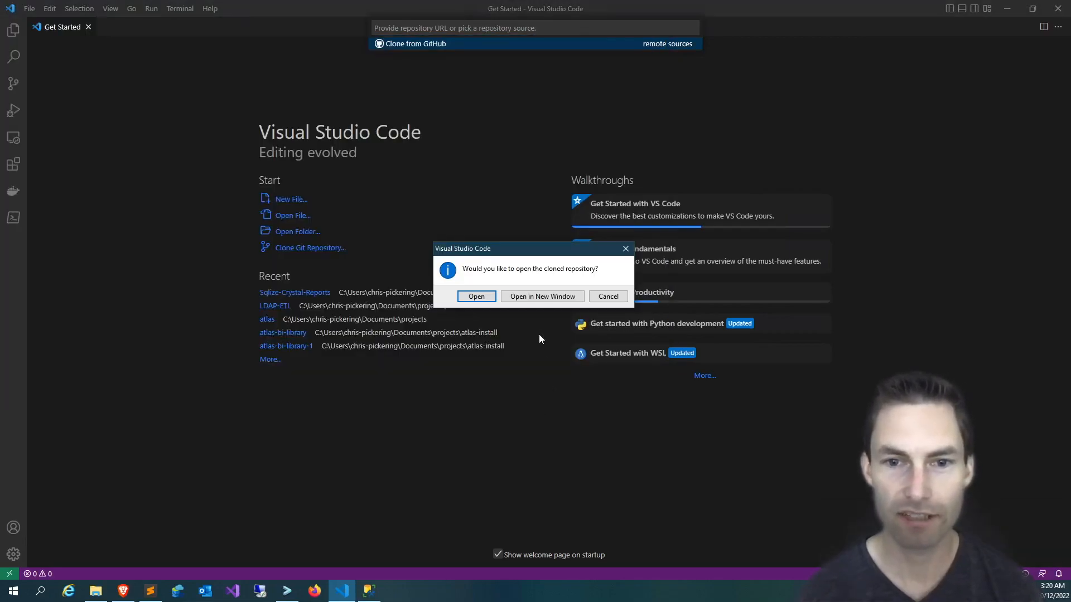
click(476, 296)
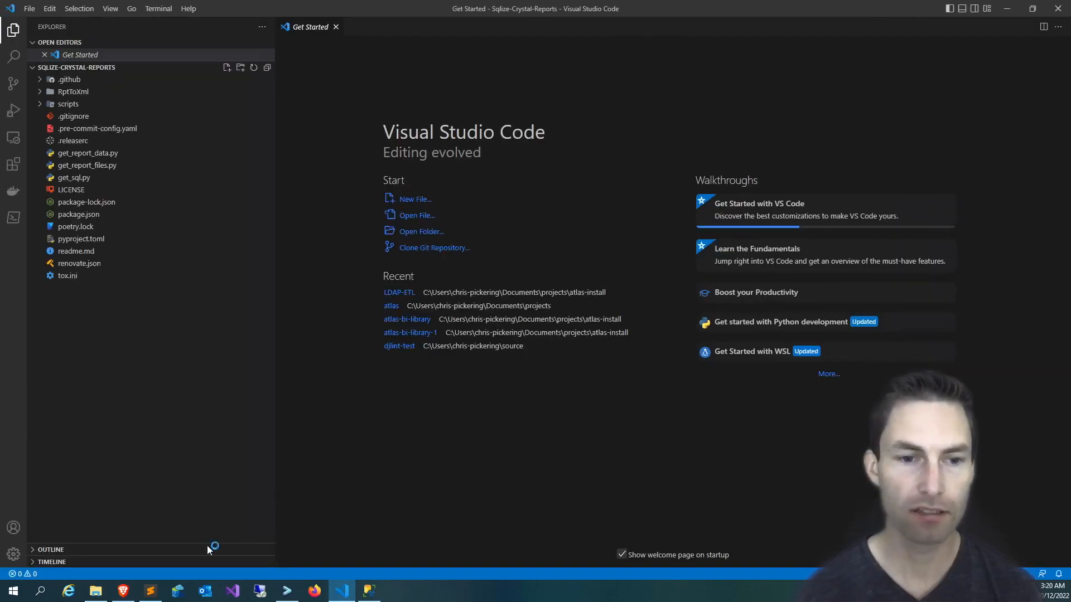
Switch to the Brave browser and copy the pip install command for the Python packages from the repository's readme.
click(123, 591)
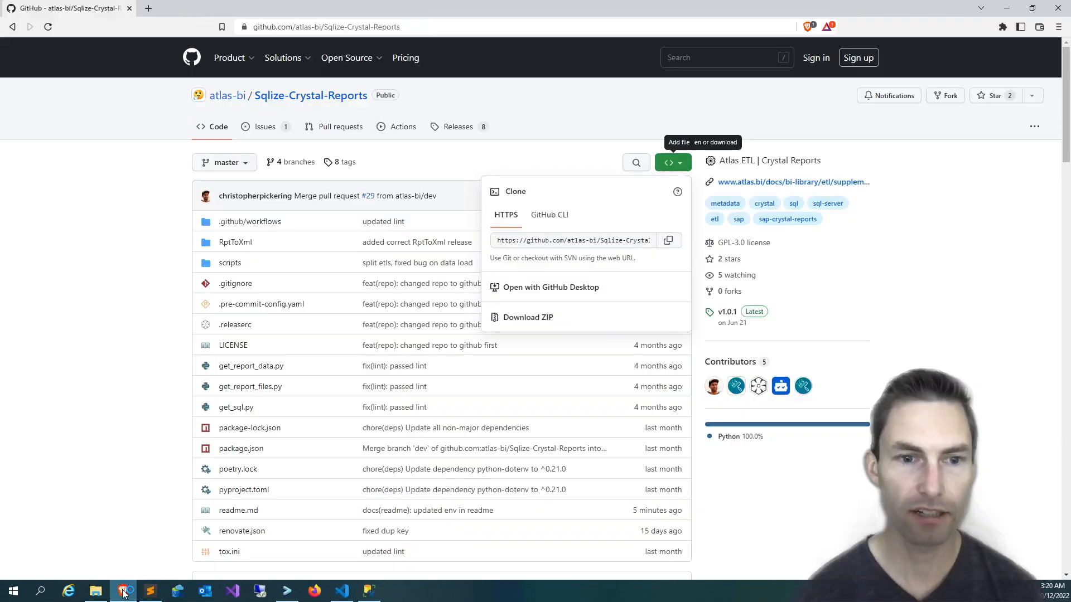
click(136, 485)
scroll(134, 486, down, 4)
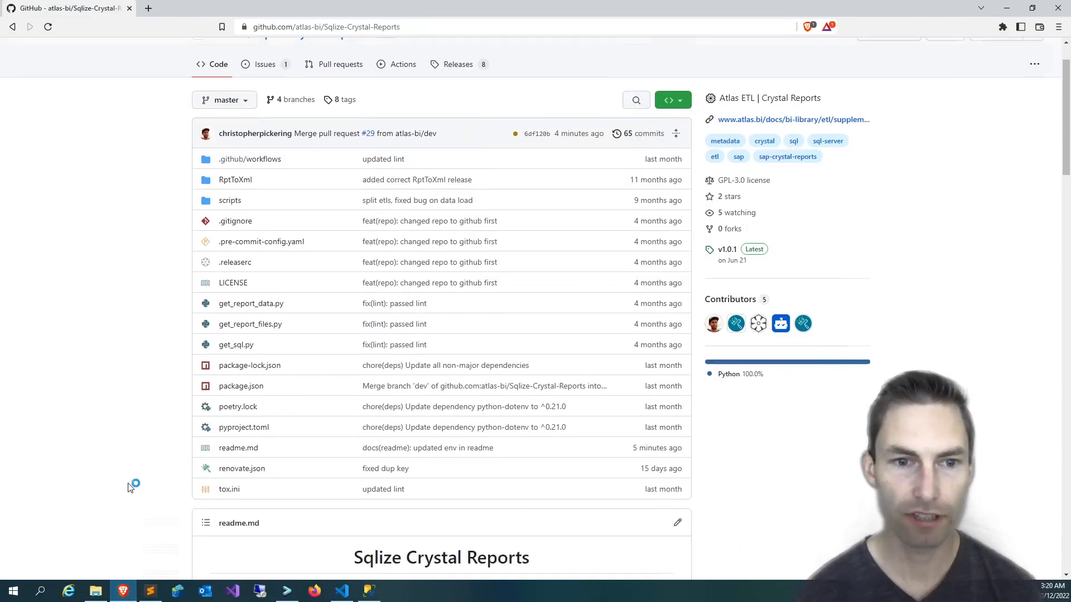
scroll(130, 488, down, 7)
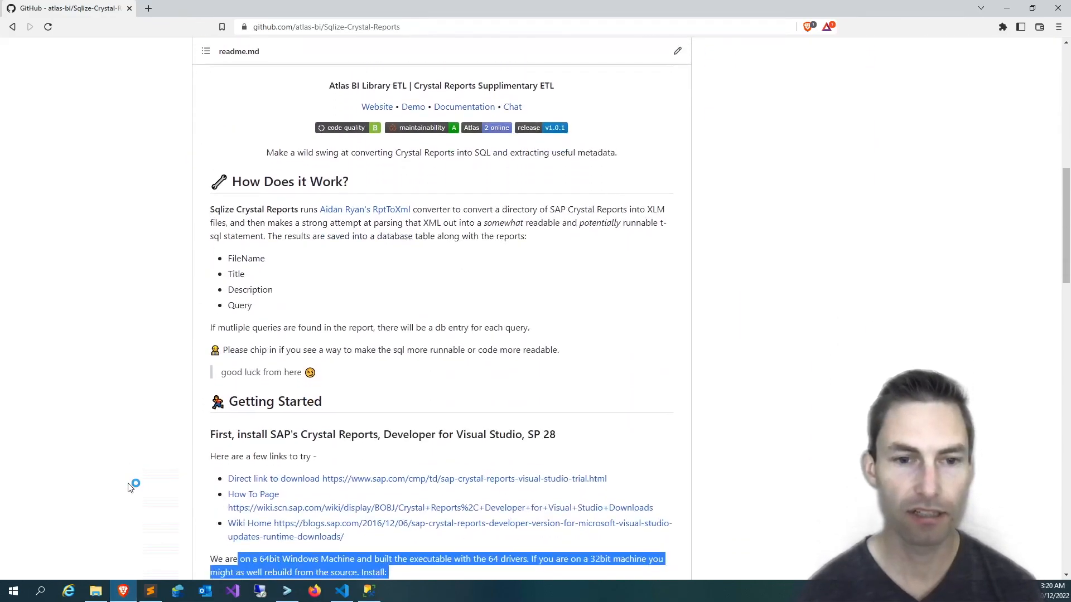
scroll(128, 488, down, 1)
click(173, 343)
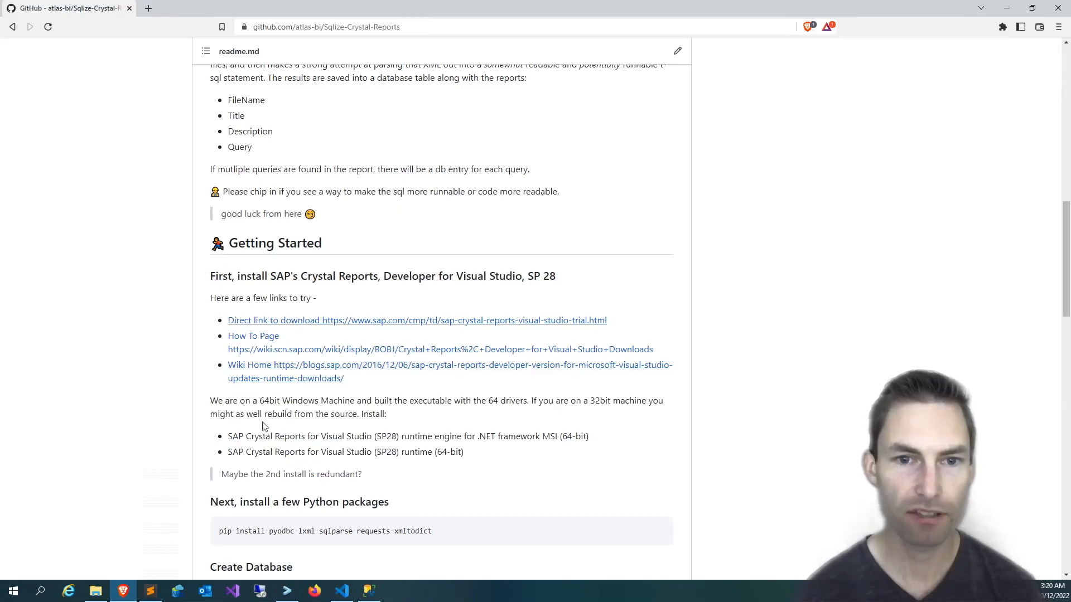
scroll(220, 432, down, 2)
double_click(223, 411)
drag(386, 411, 457, 414)
key(ctrl+c)
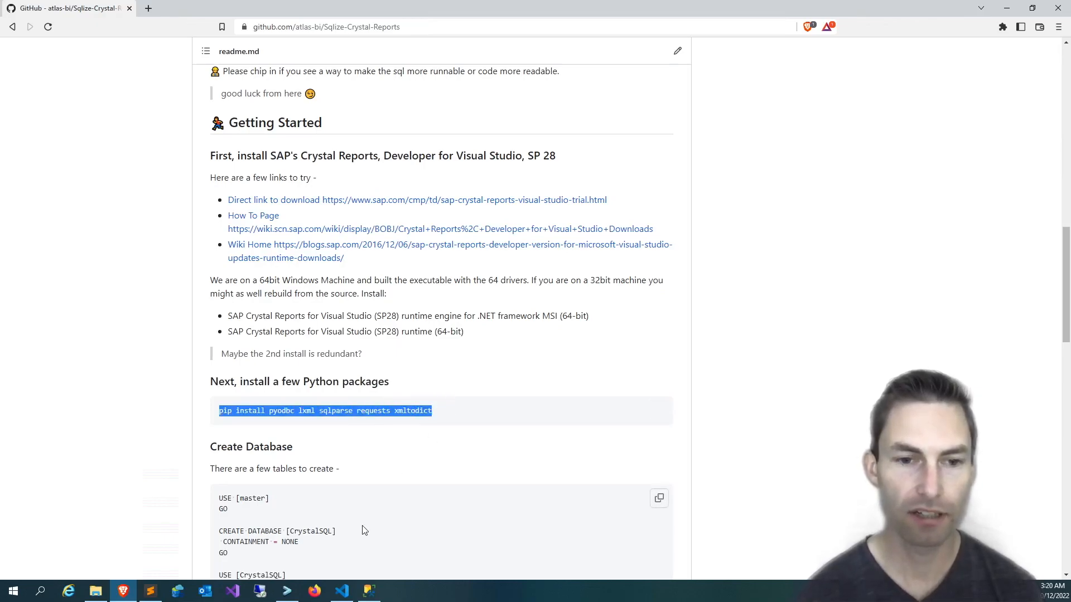
Back in Visual Studio Code, run "python -m pip install pyodbc lxml sqlparse requests xmltodict" in a new terminal.
click(342, 590)
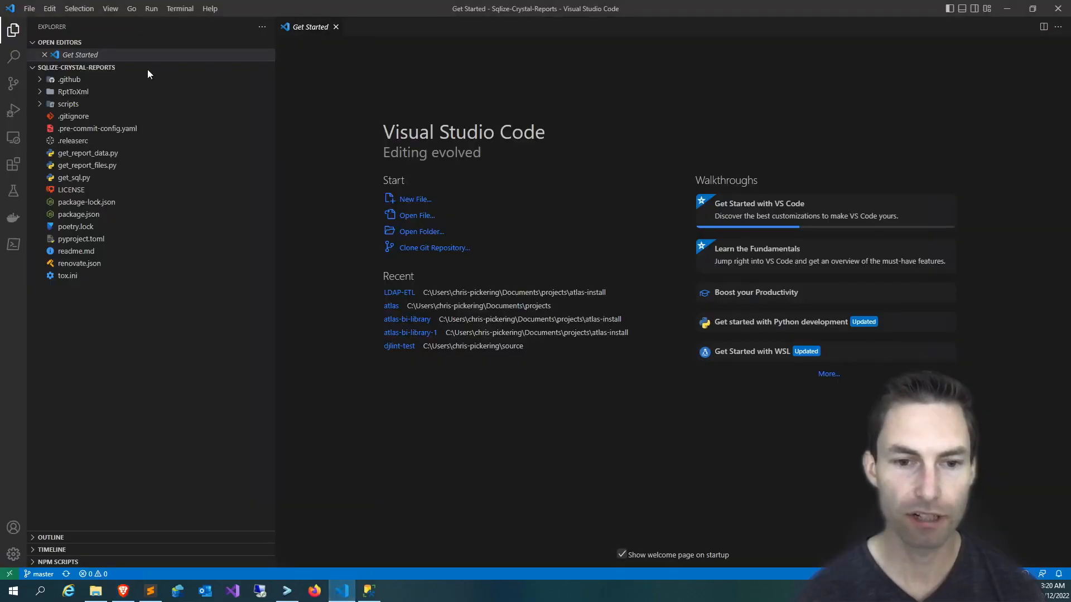
click(179, 9)
click(184, 27)
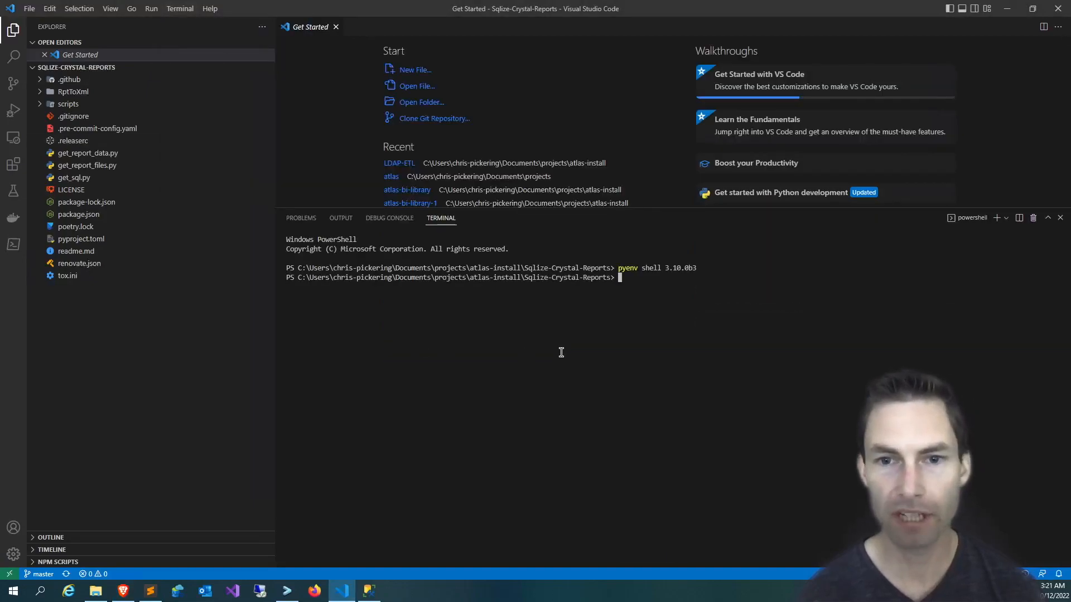
text(python -m)
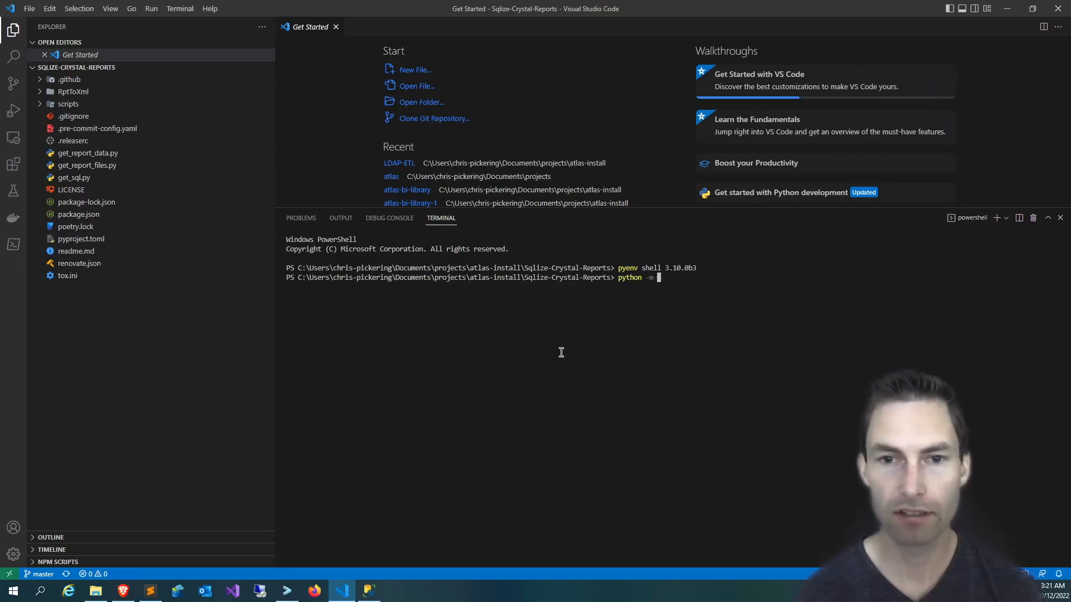
key(ctrl+v)
key(Return)
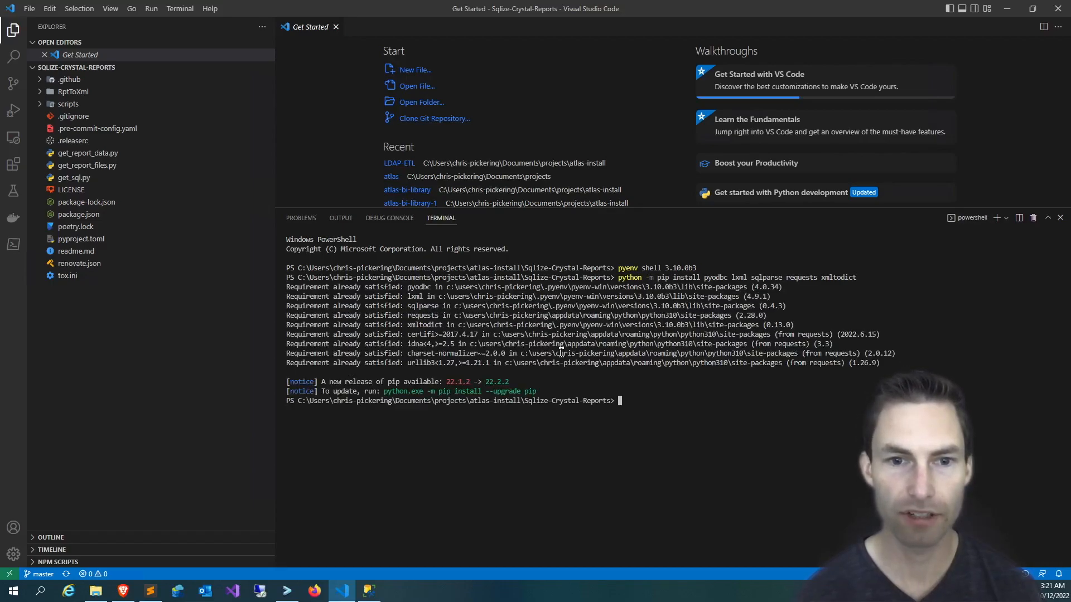
Return to the readme in the browser and copy the entire SQL script under Create Database.
click(124, 591)
scroll(150, 463, down, 3)
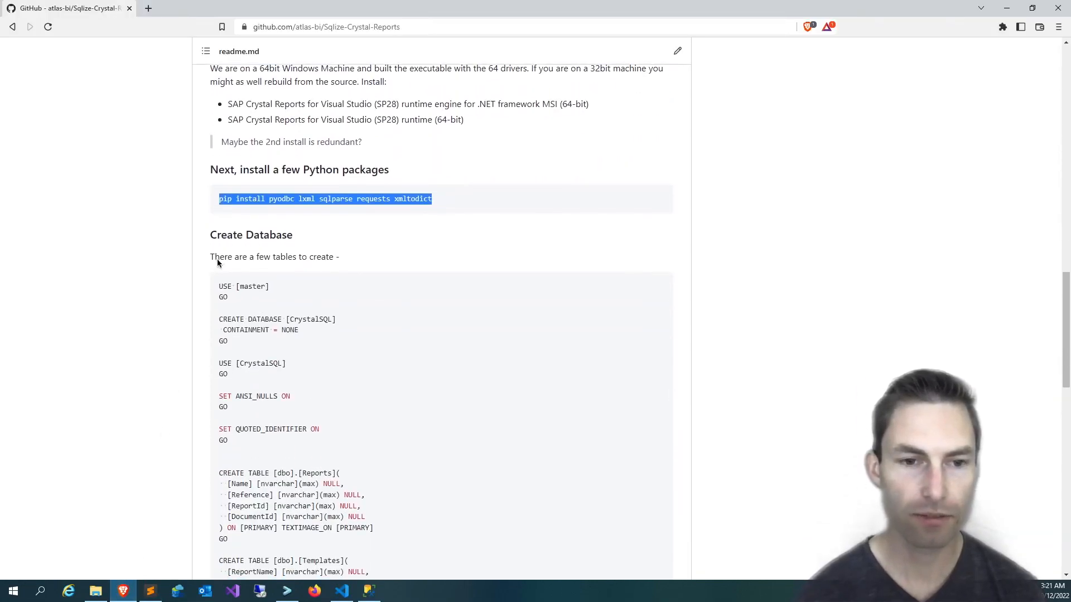
drag(219, 289, 260, 397)
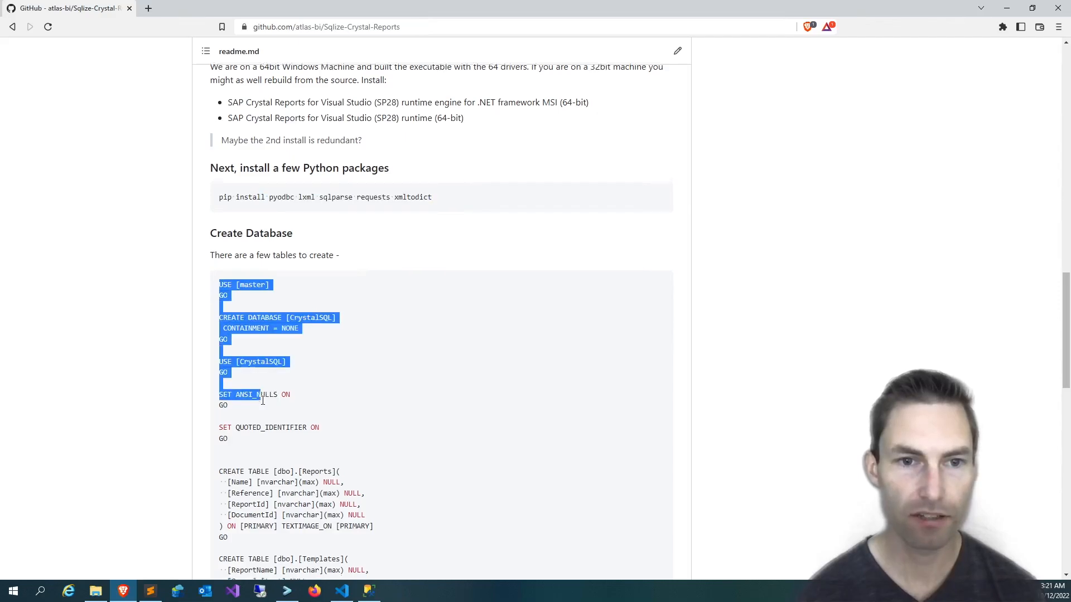
scroll(262, 400, down, 5)
scroll(263, 399, down, 4)
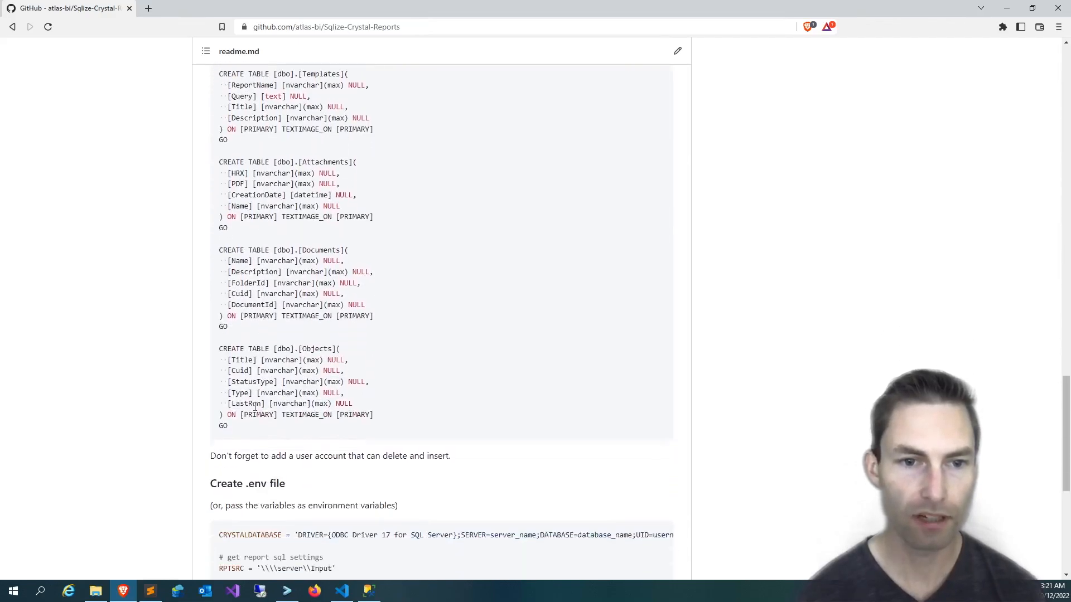
shift+click(240, 411)
key(ctrl+c)
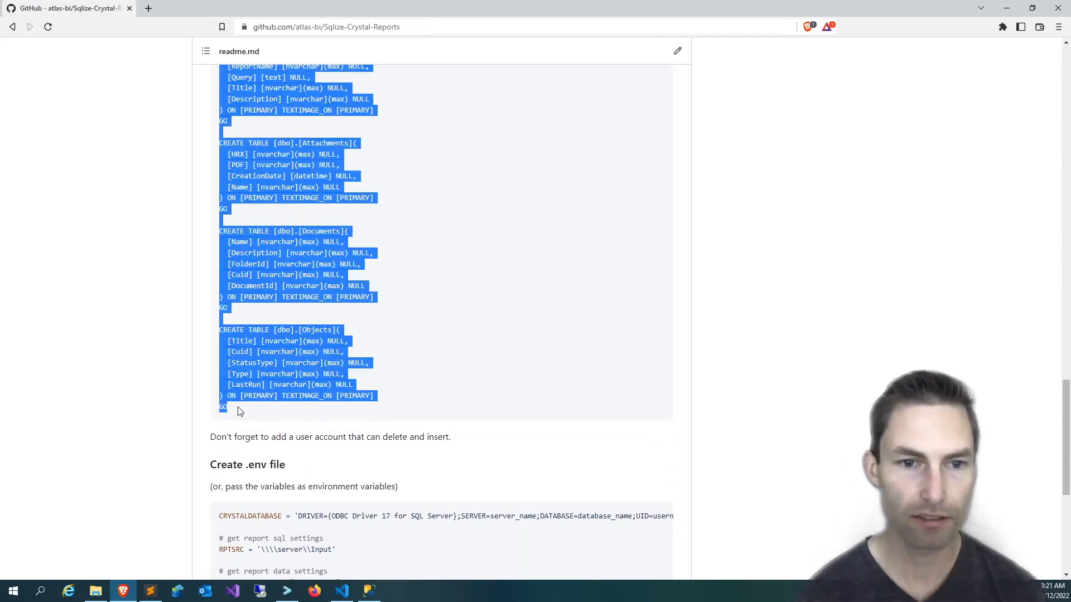
In SQL Server Management Studio, execute the copied script in a new query to create the CrystalSQL database and its tables.
click(369, 591)
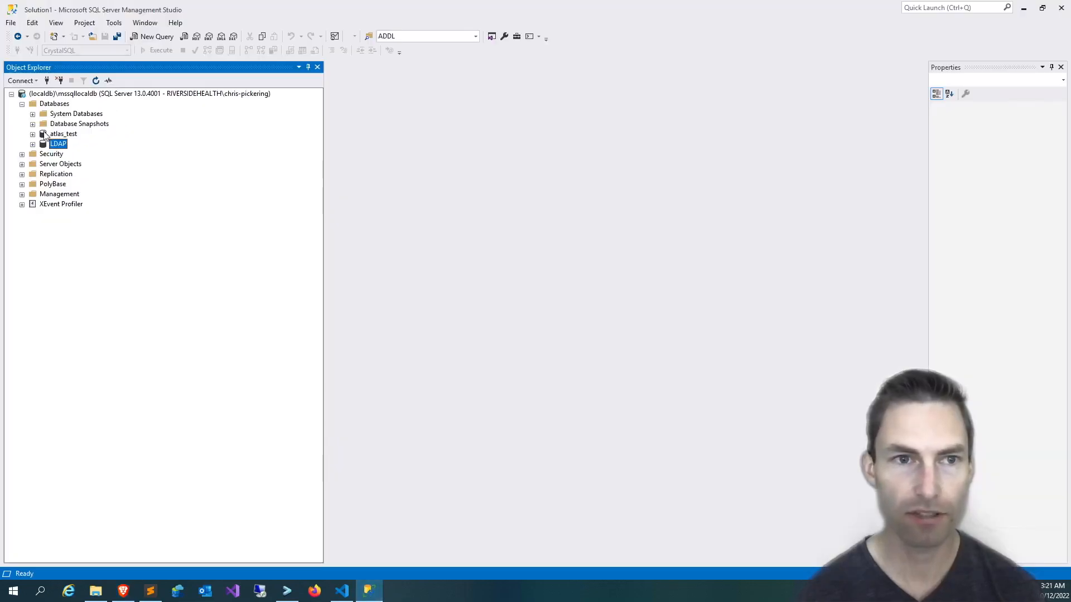
right_click(63, 148)
click(106, 162)
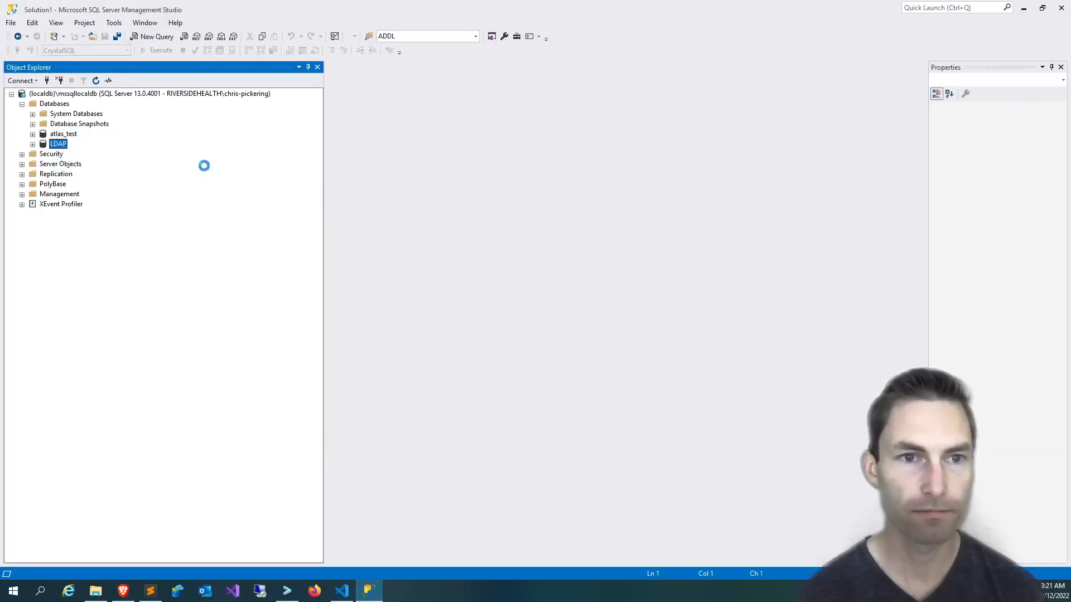
key(ctrl+v)
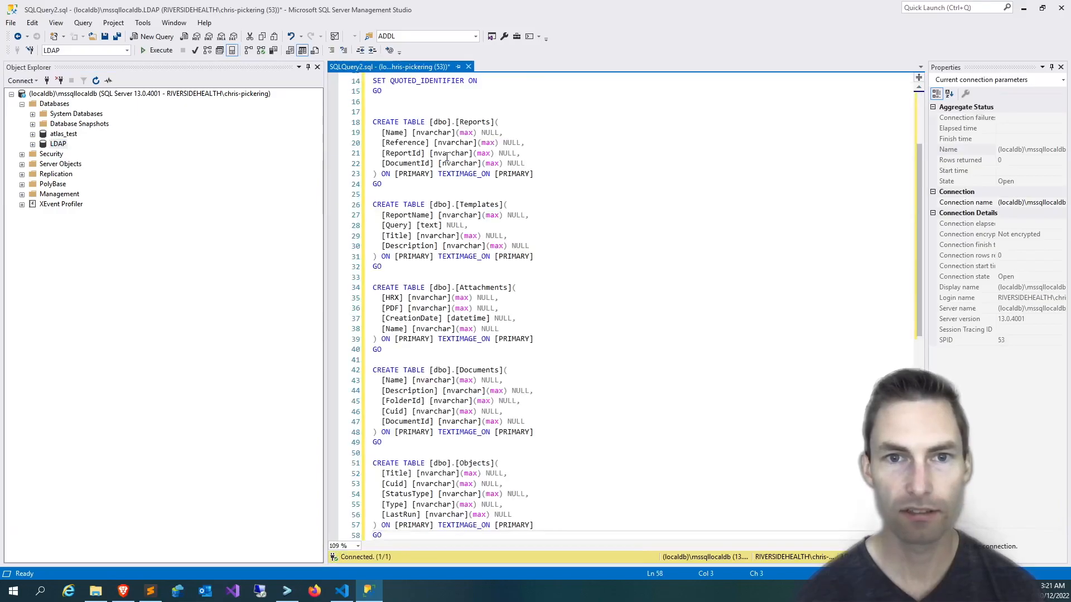
key(F5)
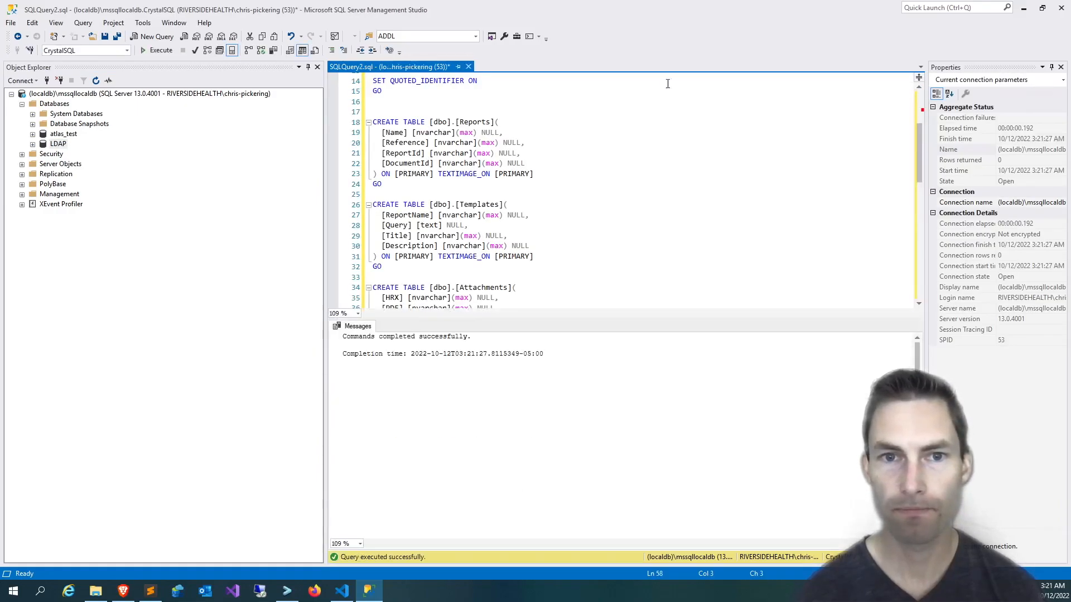
Return to the readme in the browser and copy the whole sample settings block under Create .env file.
key(alt+Tab)
scroll(268, 304, down, 3)
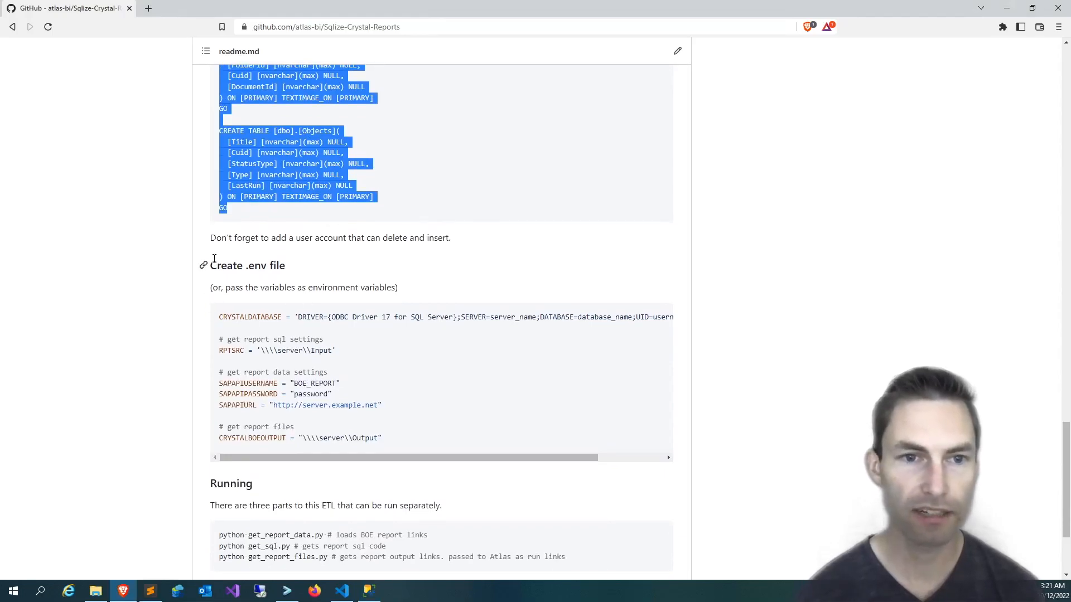
drag(219, 320, 403, 443)
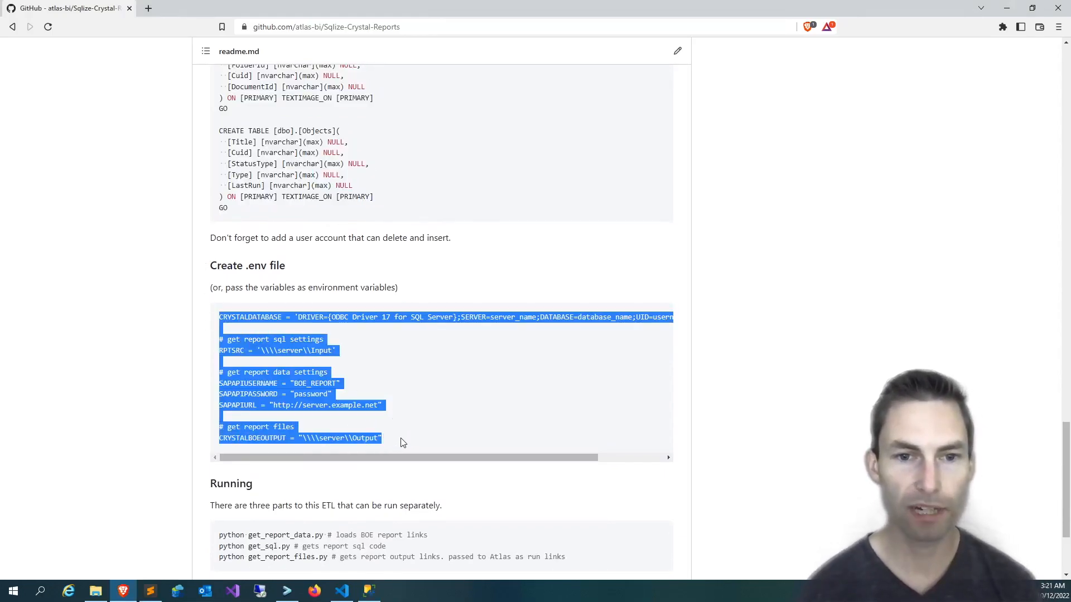
In Visual Studio Code, create a file named .env in the repository root and paste the sample settings into it.
click(341, 590)
right_click(95, 304)
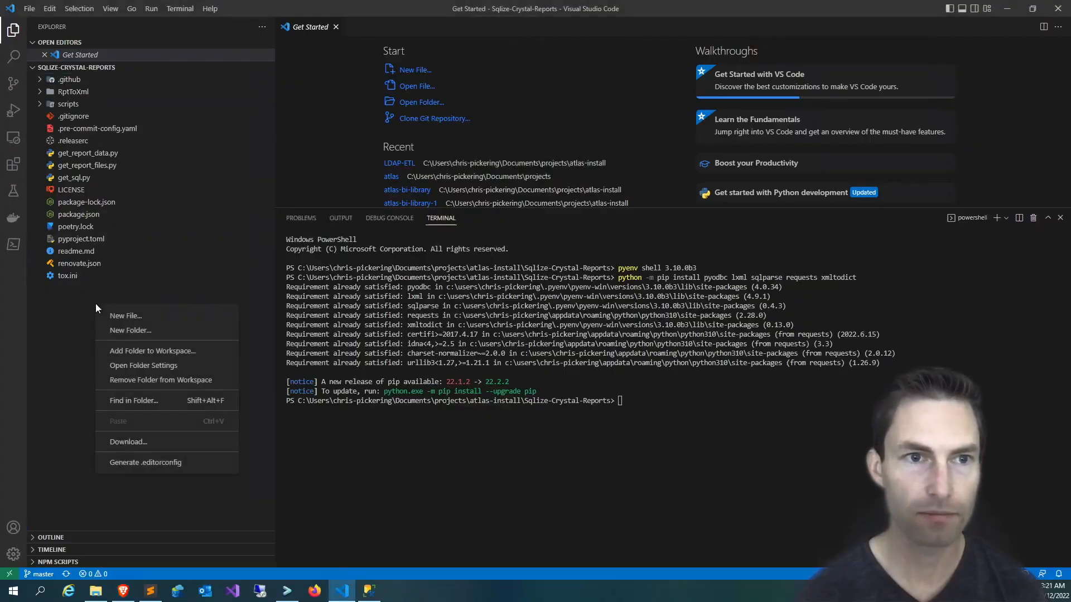
click(110, 315)
text(/e)
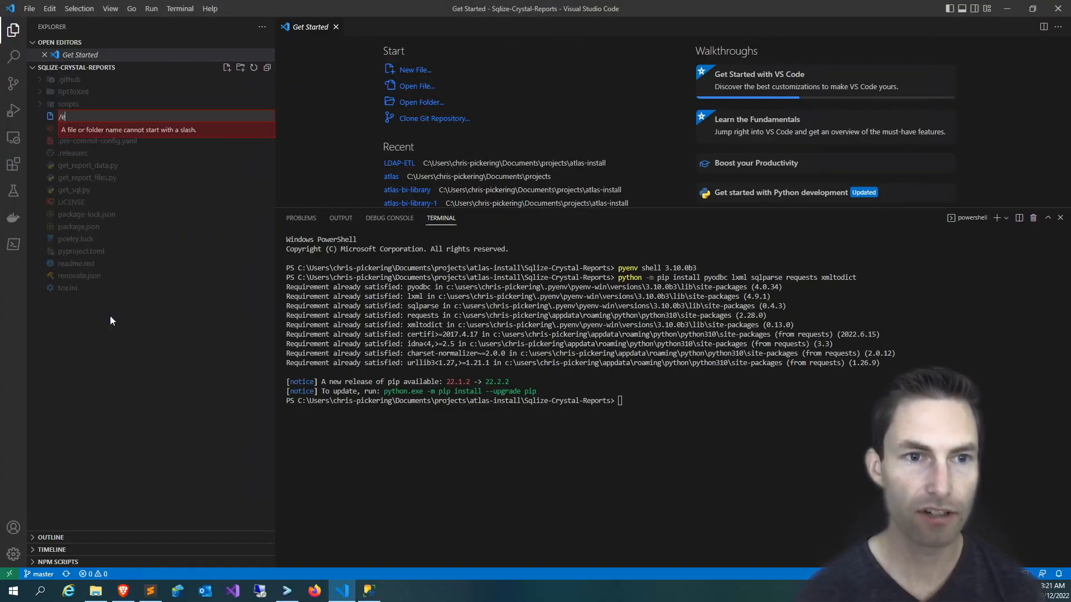
key(BackSpace)
key(BackSpace)
key(BackSpace)
text(.env)
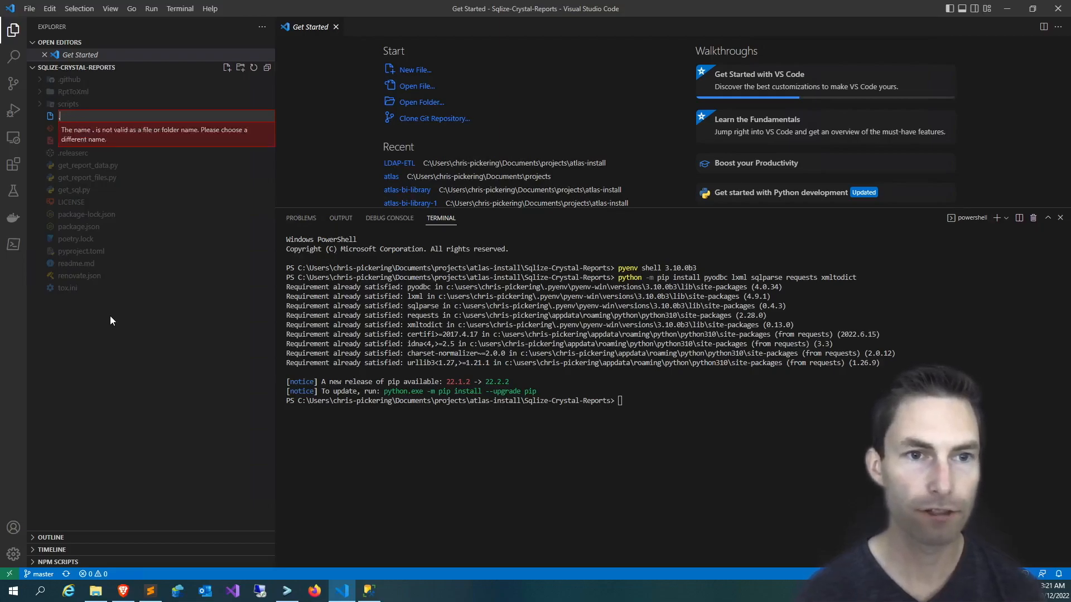
key(Return)
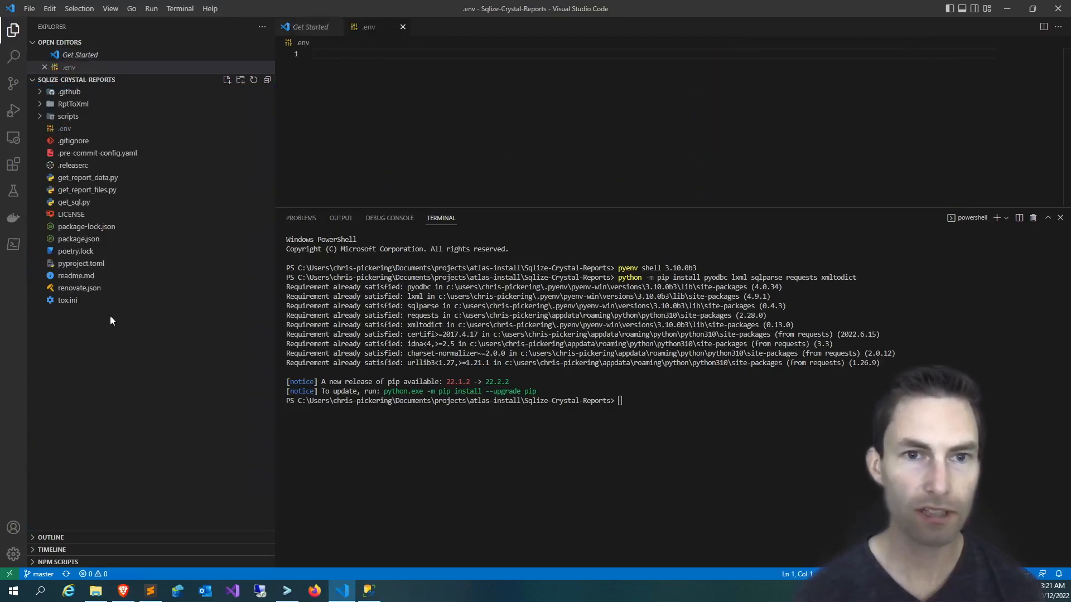
key(ctrl+v)
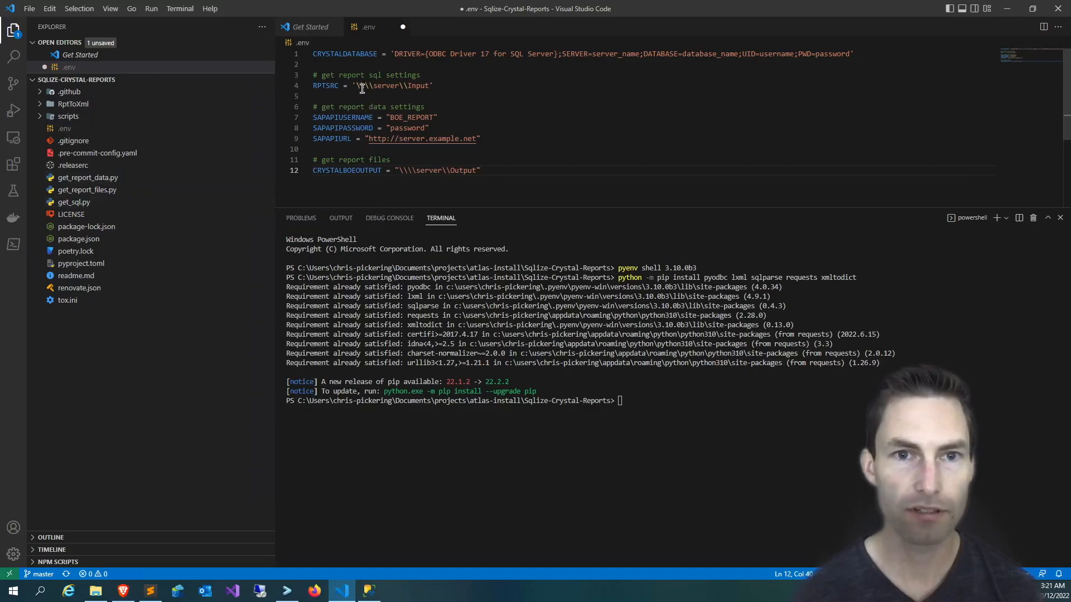
Examine the Crystal Reports files in the server's Input share that RPTSRC refers to, then return to the server's share list.
drag(356, 86, 416, 86)
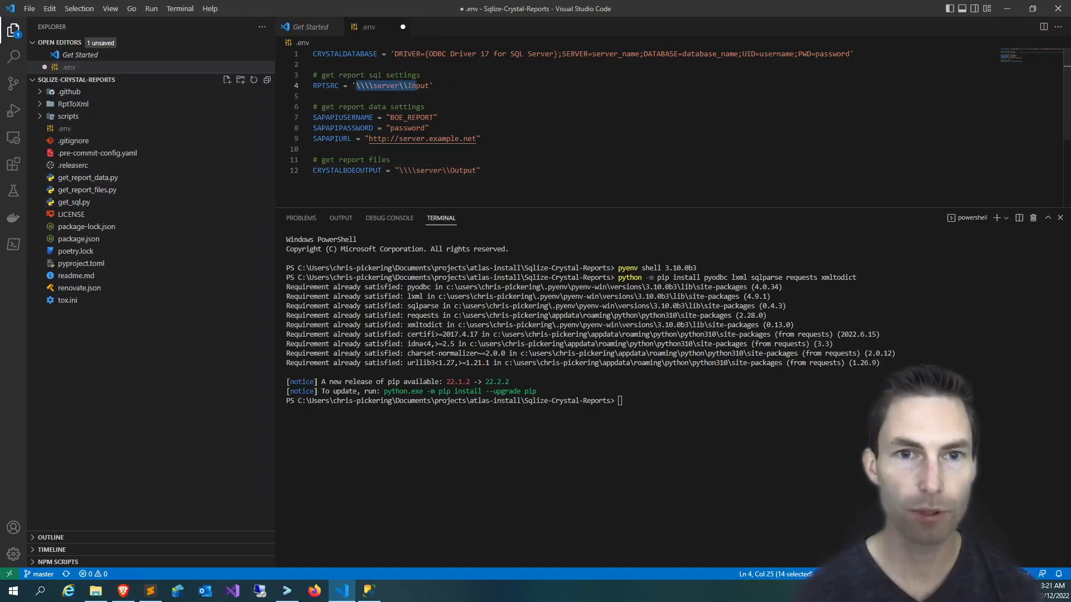
click(96, 591)
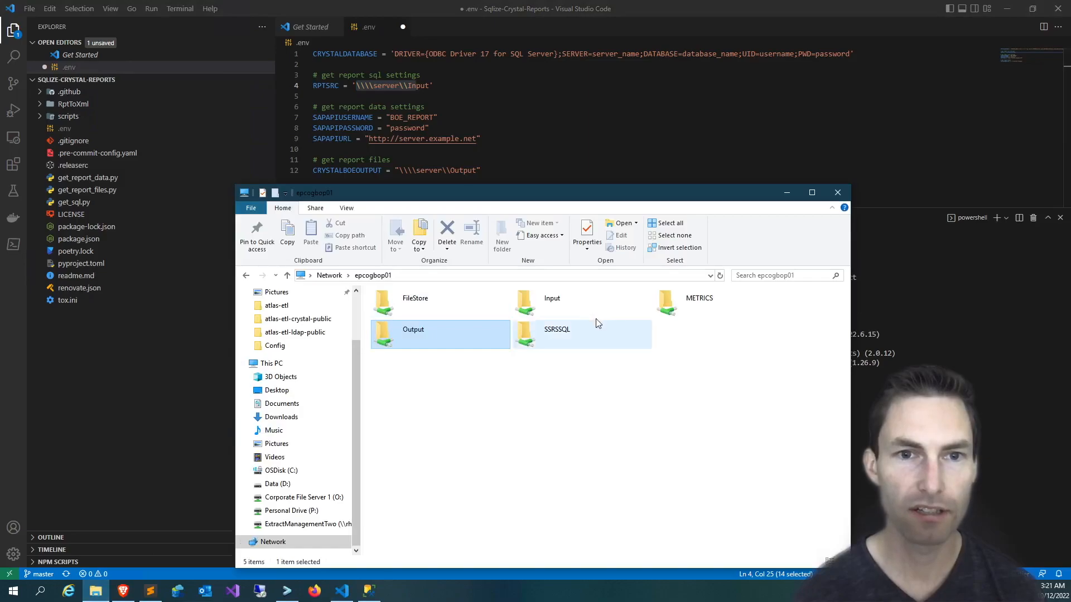
double_click(553, 308)
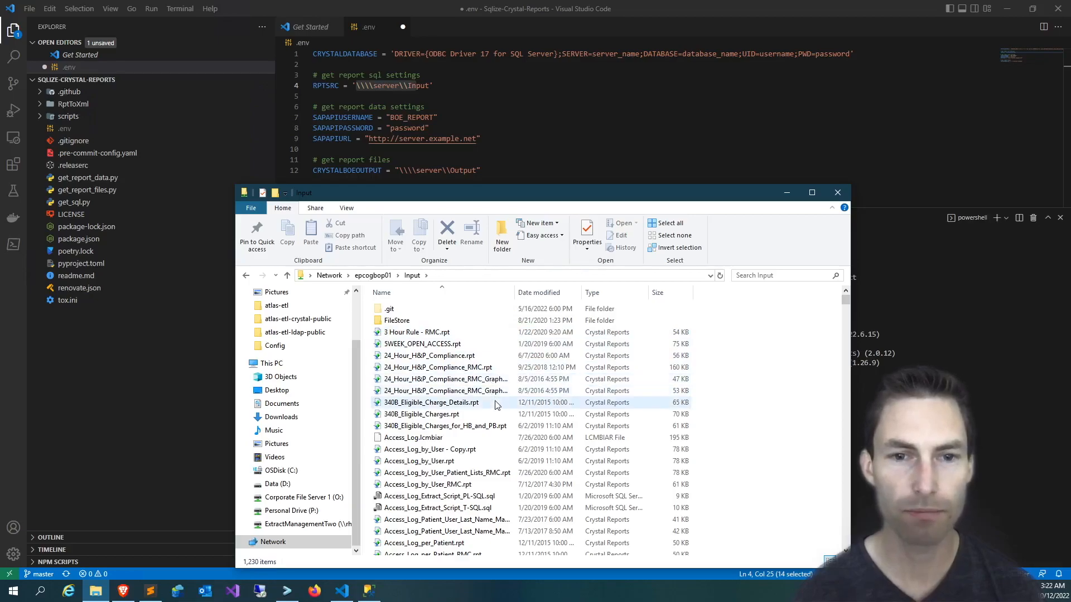
click(381, 277)
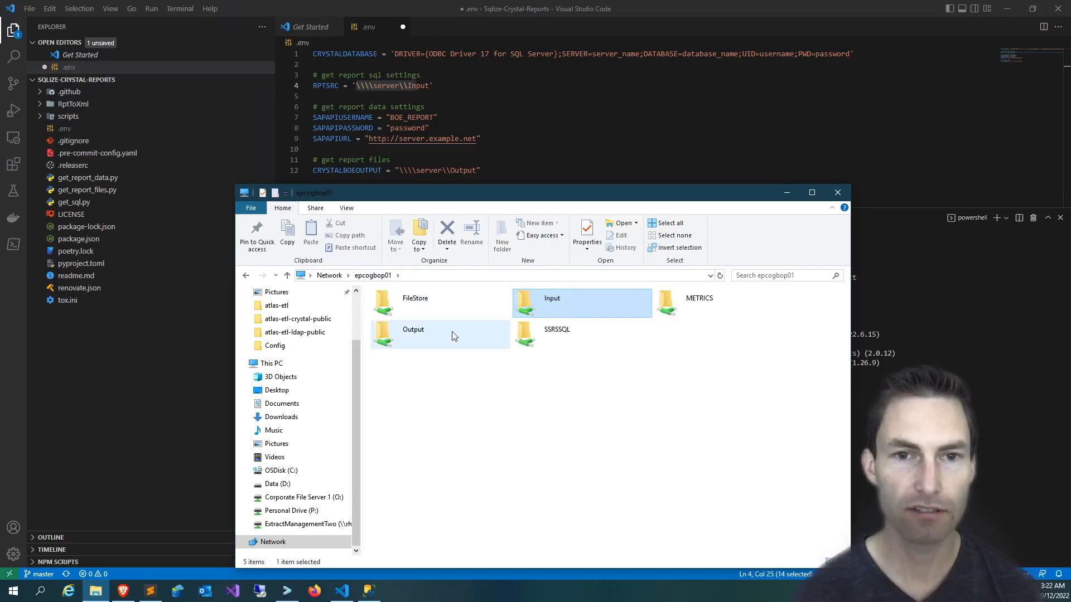
Examine the nested folders of the server's Output share from folder 10 down to a stored PDF, and return to the .env file.
double_click(440, 338)
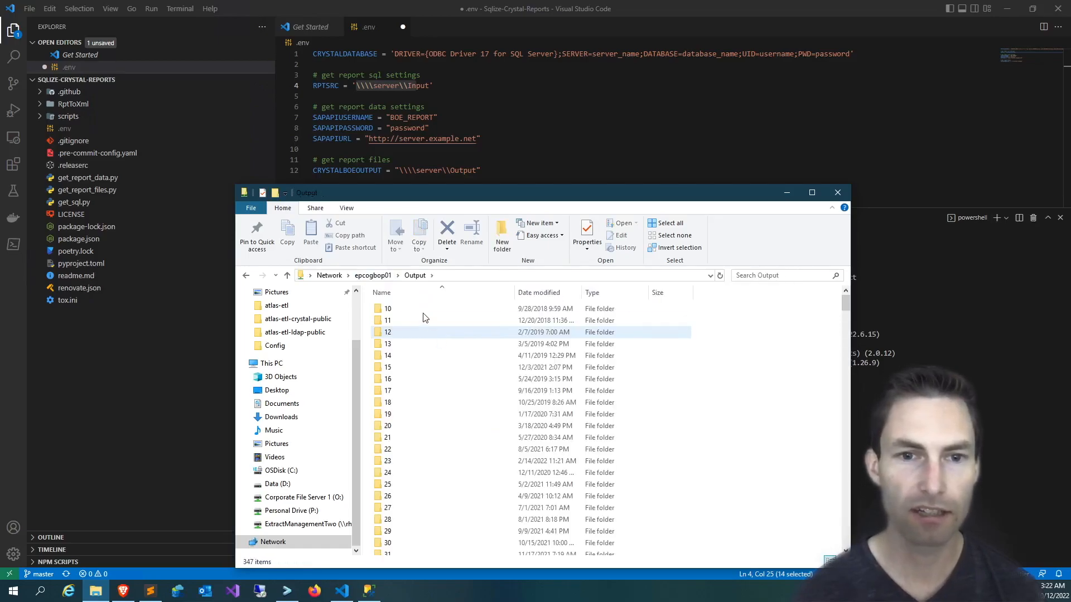
double_click(419, 310)
double_click(419, 311)
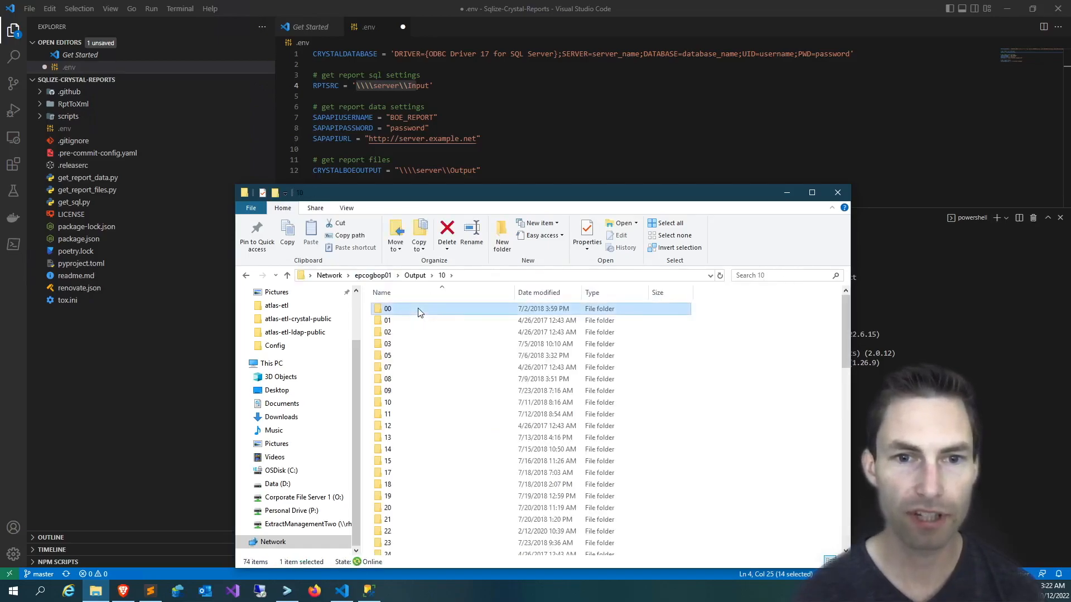
double_click(420, 310)
double_click(420, 311)
double_click(420, 310)
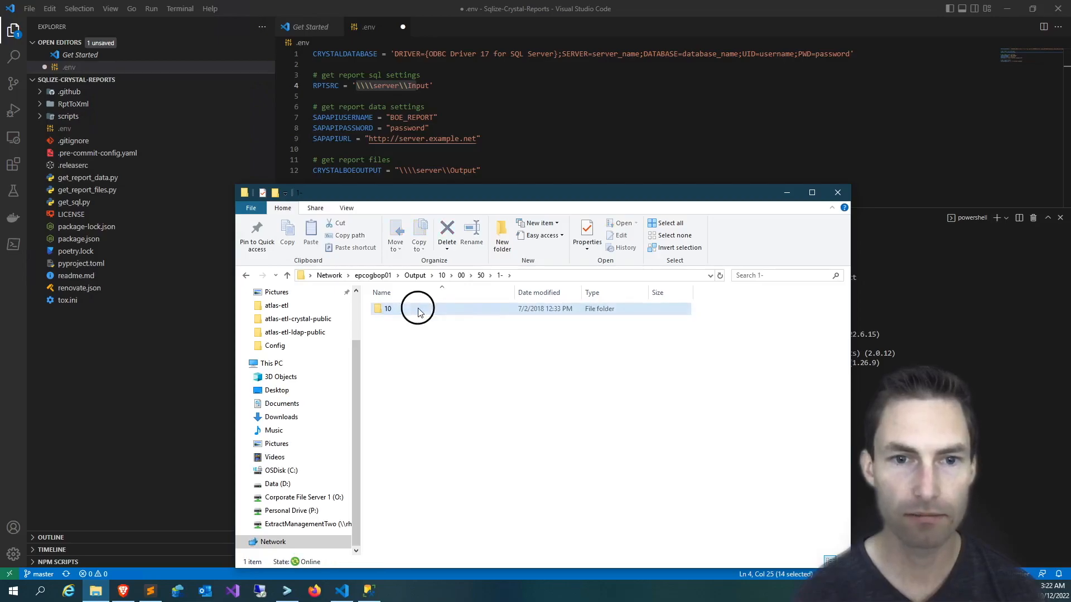
double_click(420, 310)
double_click(419, 311)
click(420, 310)
double_click(420, 311)
double_click(420, 311)
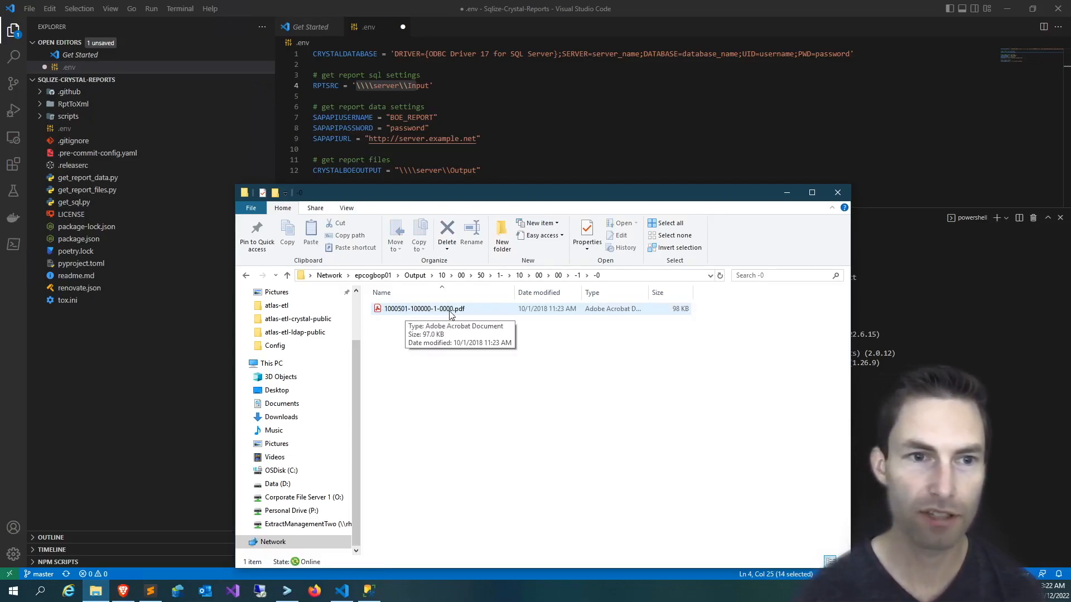
click(514, 165)
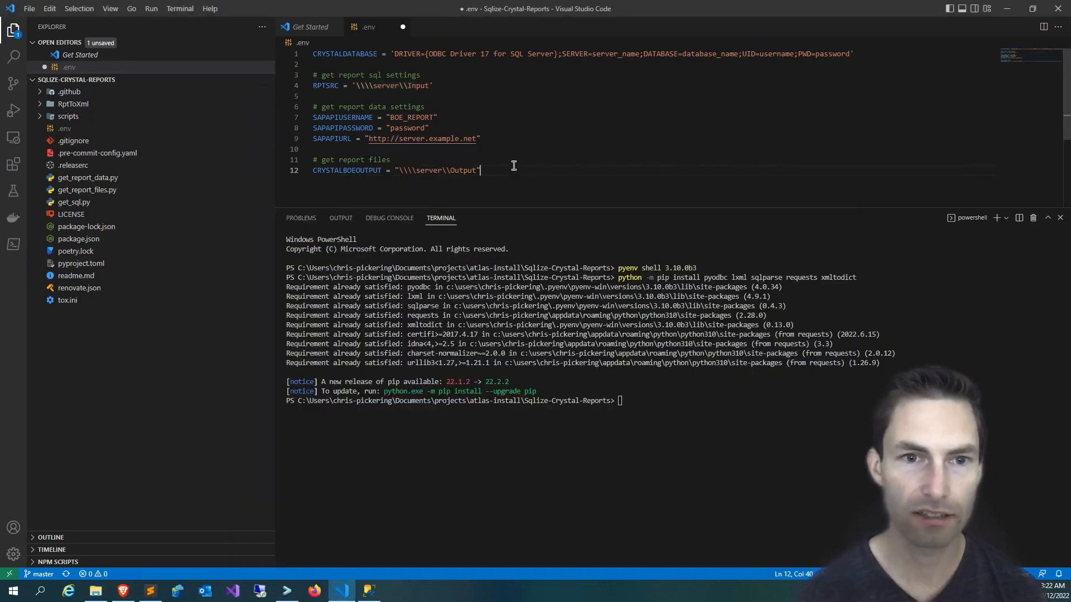
Switch to the readme in the browser and review the Running section, highlighting the get_sql.py and get_report_files.py commands.
click(124, 591)
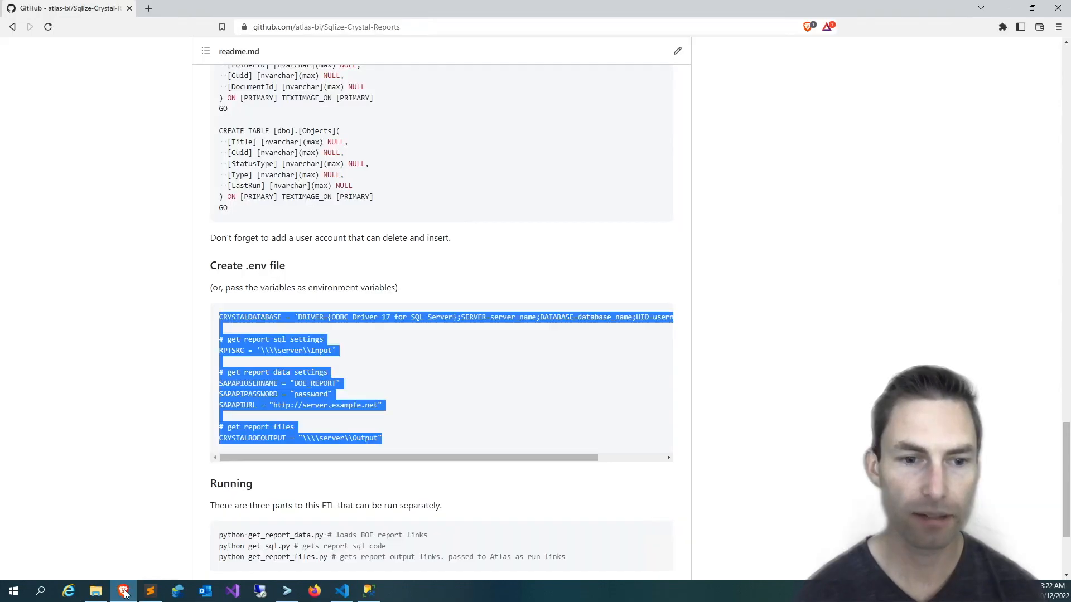
scroll(182, 513, down, 2)
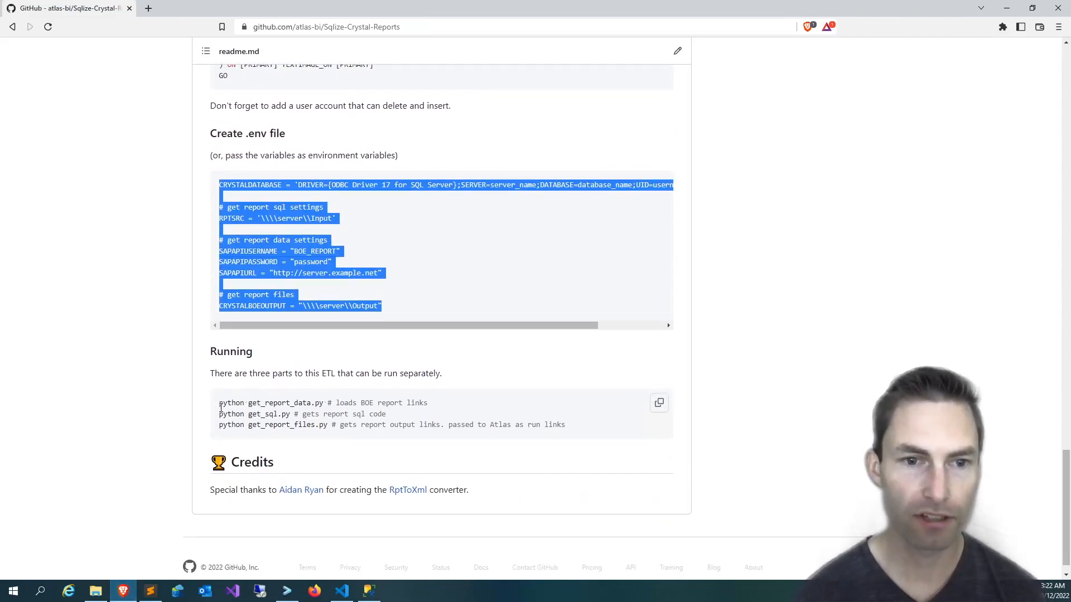
drag(218, 416, 338, 424)
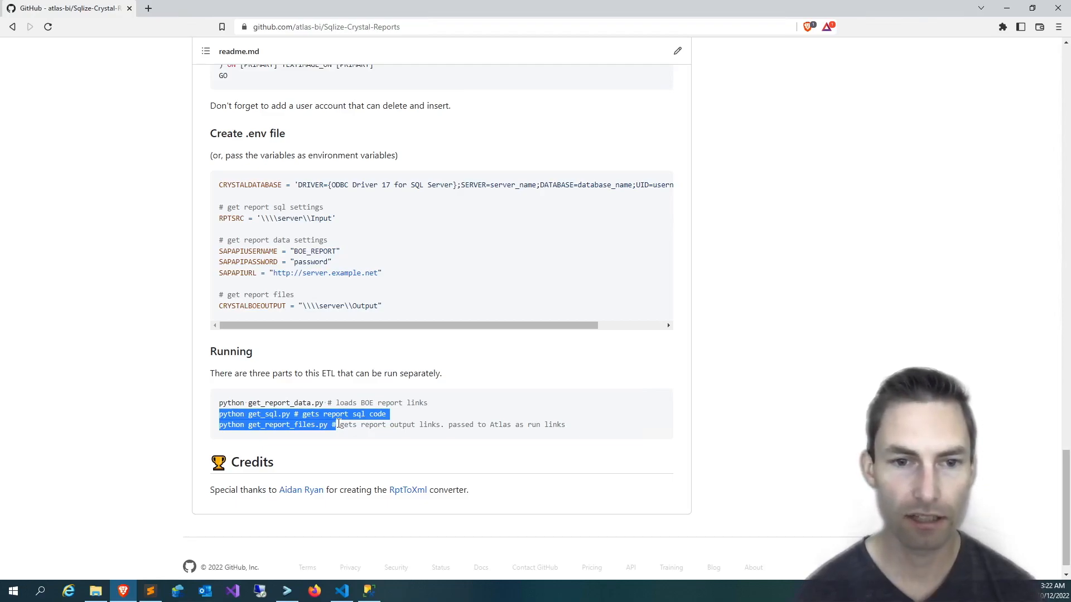
In Visual Studio Code, paste the batch script that clones the repository and runs get_sql.py into a new untitled file, and enlarge the editor area.
click(343, 592)
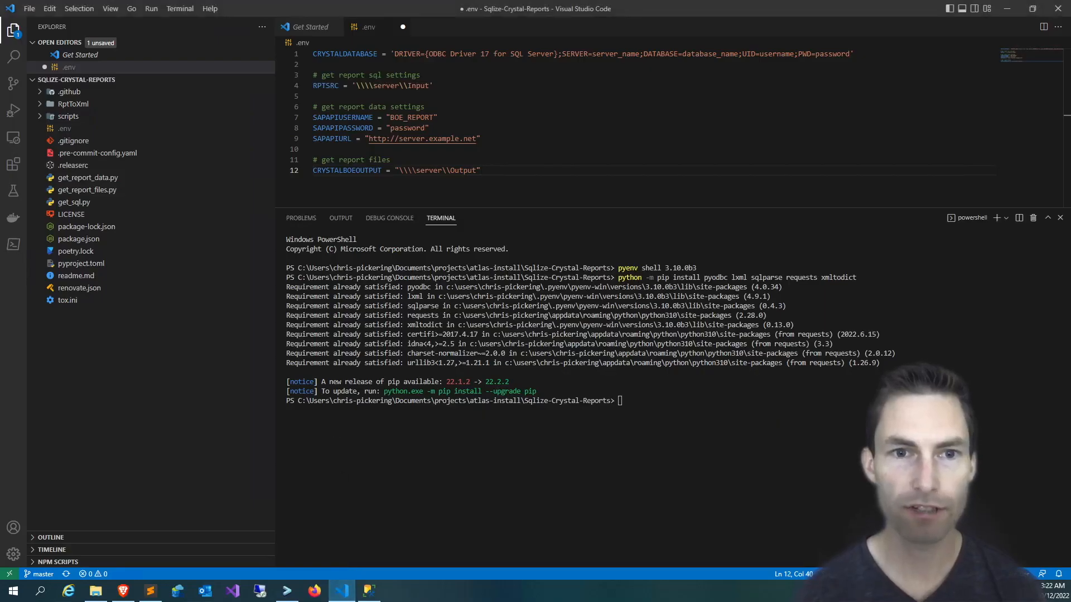
key(ctrl+n)
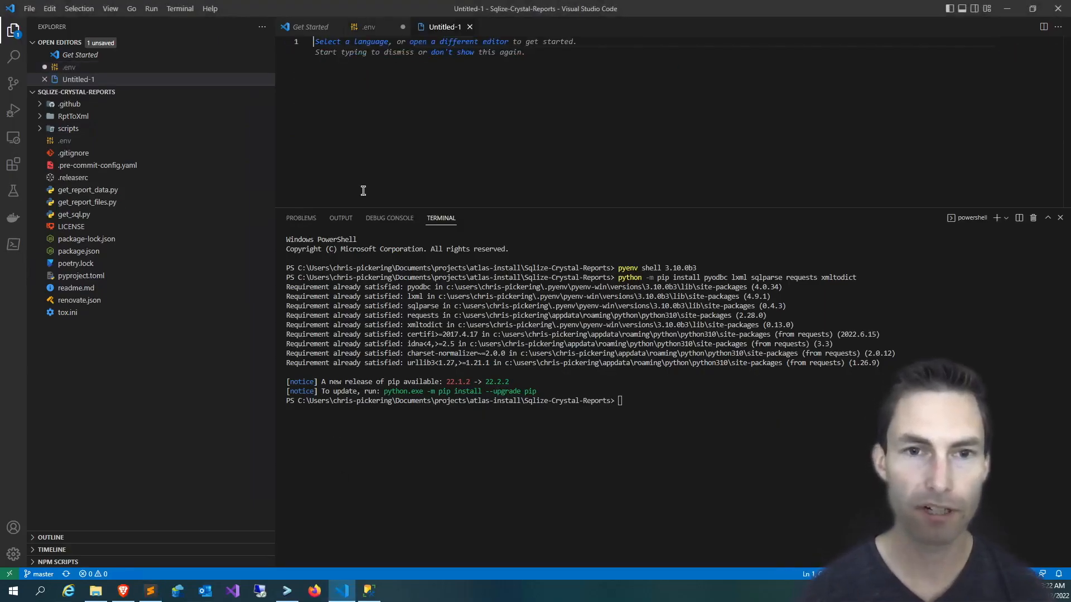
key(ctrl+v)
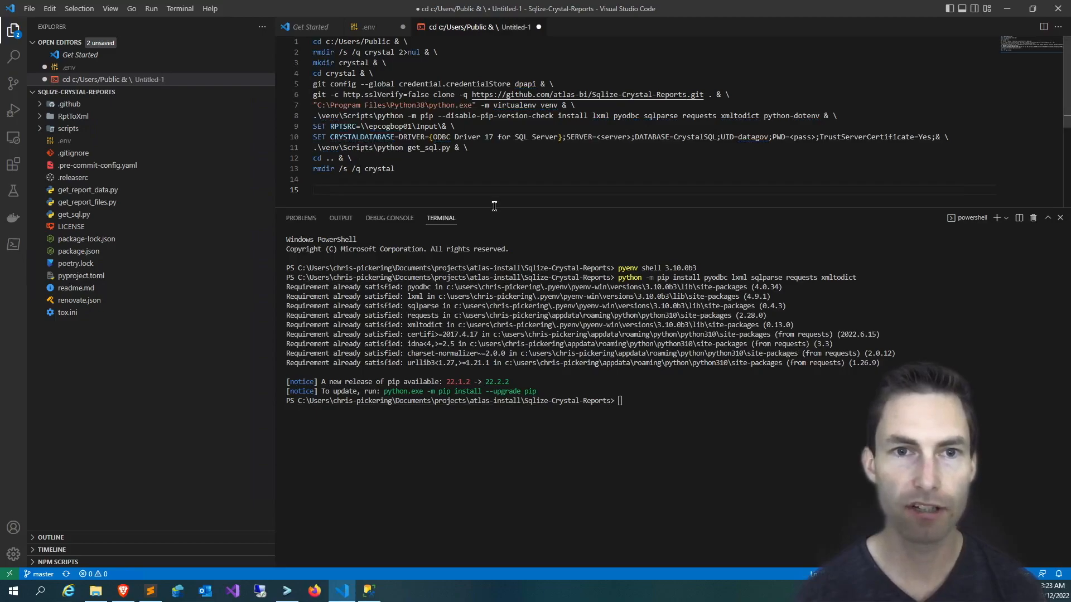
drag(493, 207, 493, 278)
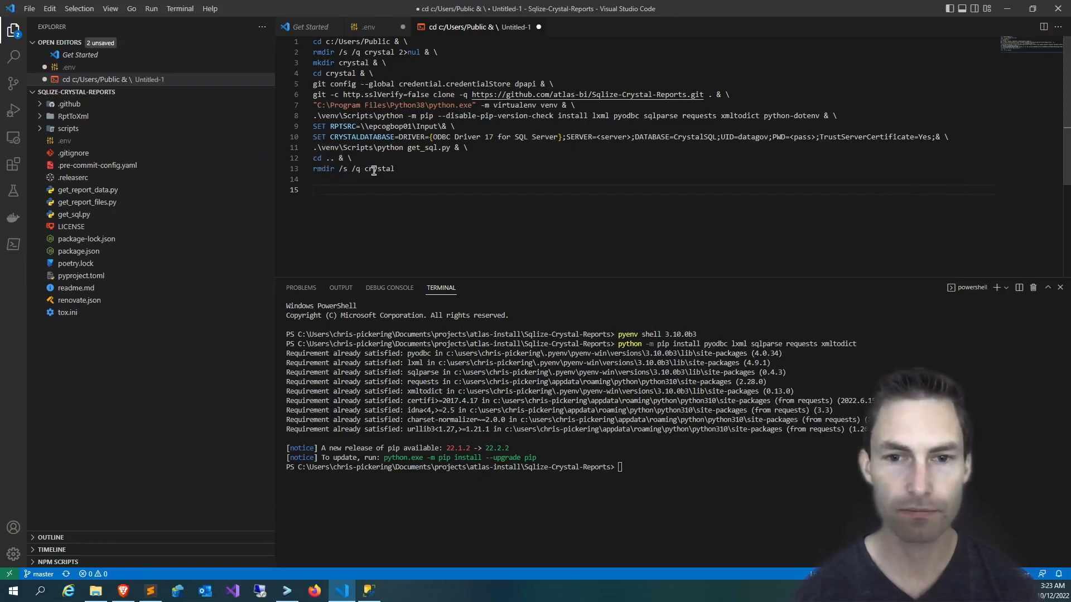
Enter the command python get_sql.py in the terminal at the repository root.
click(617, 498)
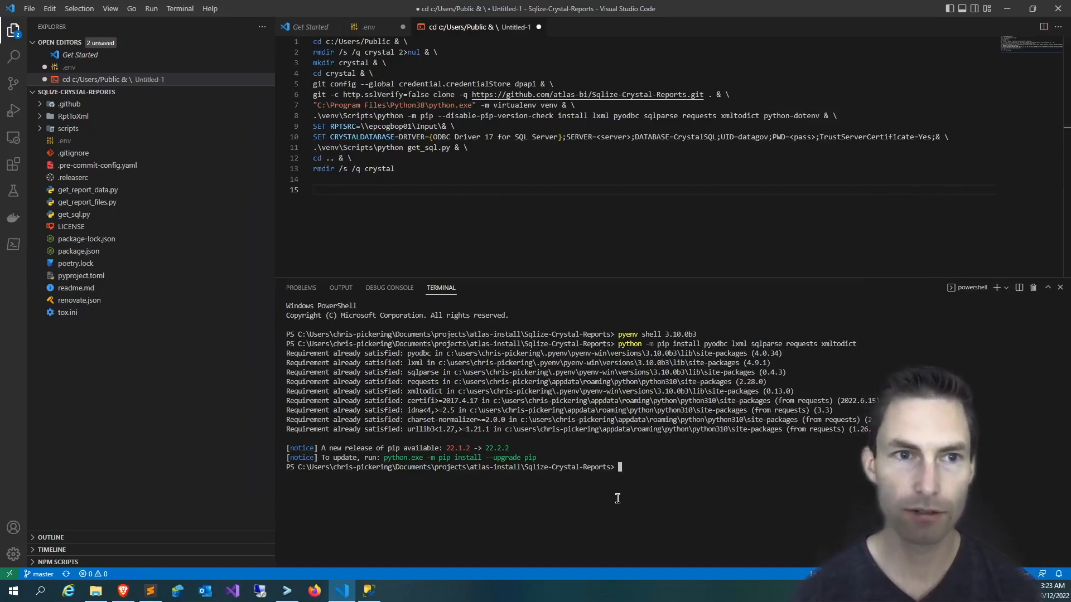
text(python)
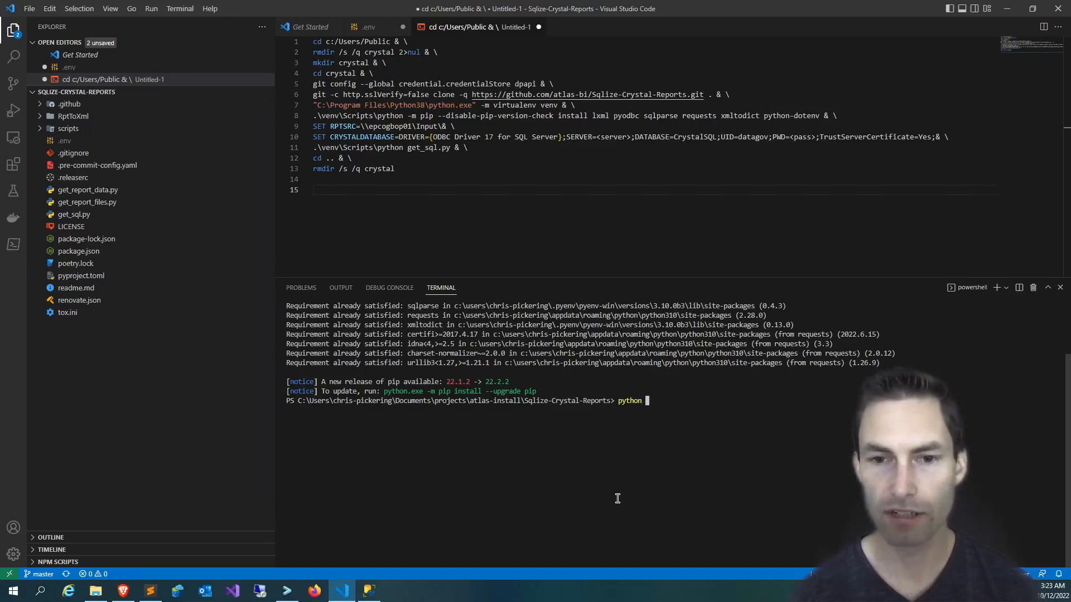
text( g)
text(_sql.py)
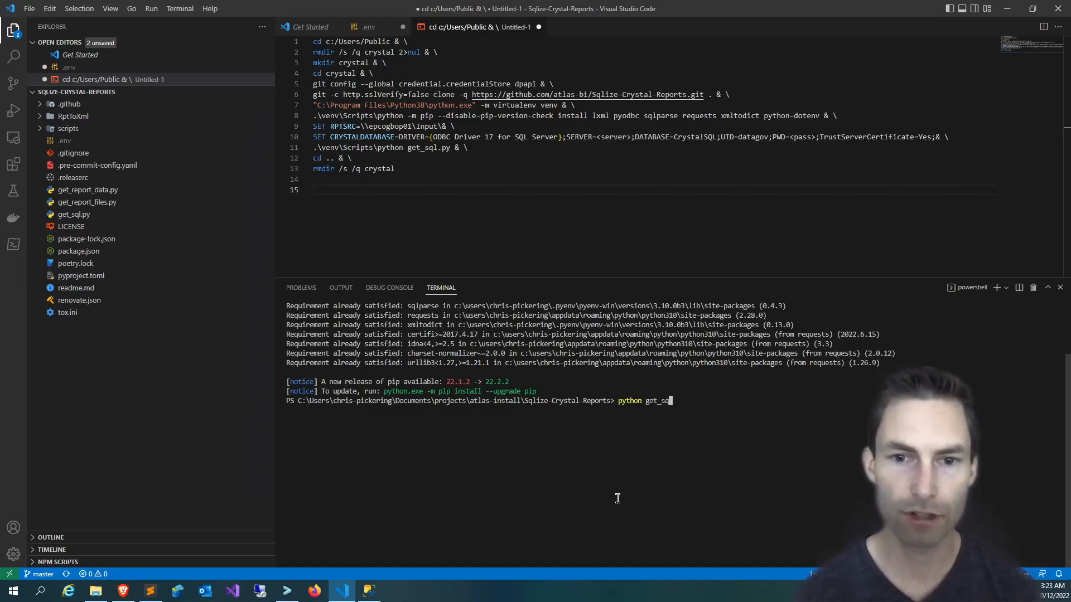